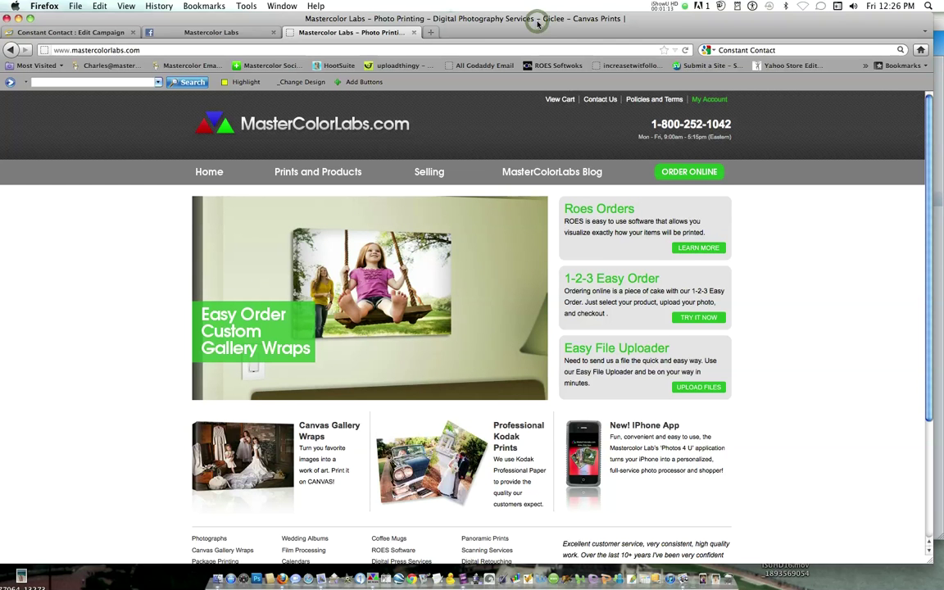
- Move the Firefox window down so the ROES welcome page is uncovered
{"action": "left_click_drag", "start_coordinate": [538, 23], "coordinate": [556, 556]}
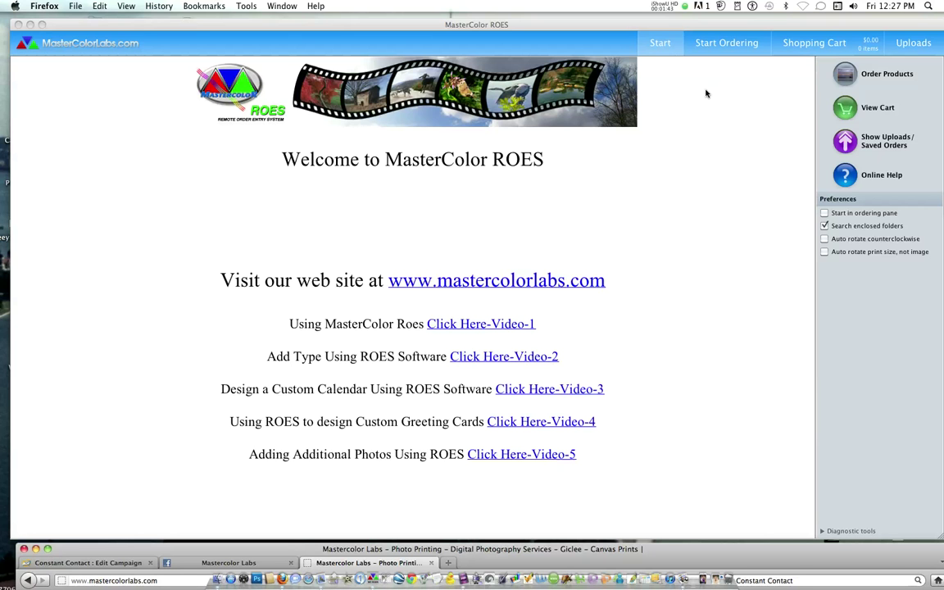
- Start ordering and step forward through the size catalogs to the canvas print sizes
{"action": "left_click", "coordinate": [727, 45]}
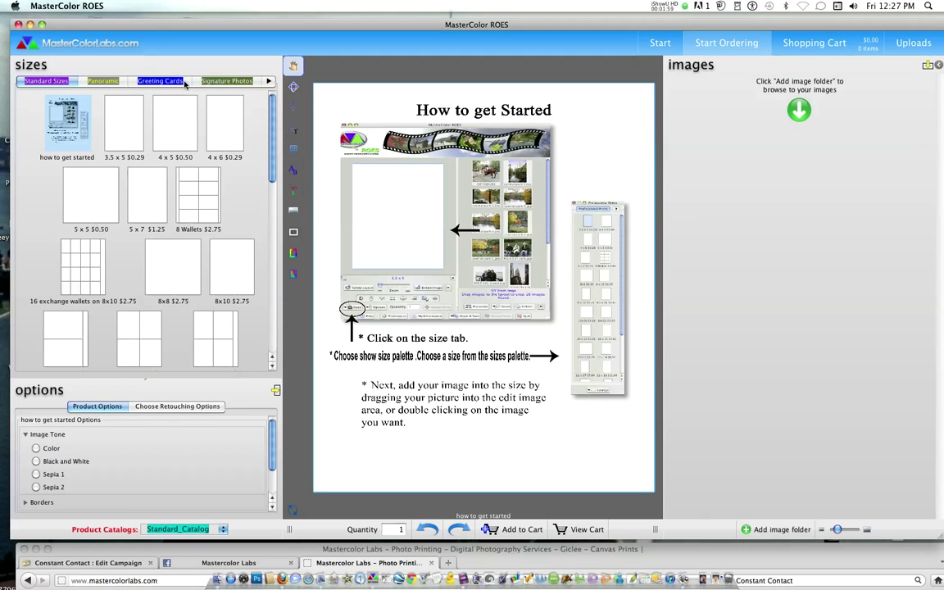
{"action": "left_click", "coordinate": [269, 81]}
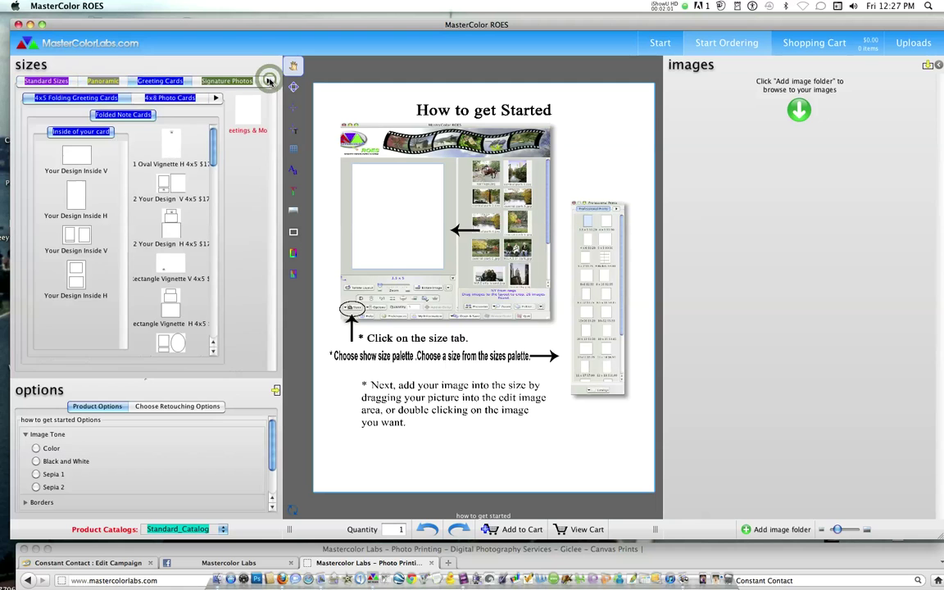
{"action": "left_click", "coordinate": [269, 82]}
{"action": "left_click", "coordinate": [269, 81]}
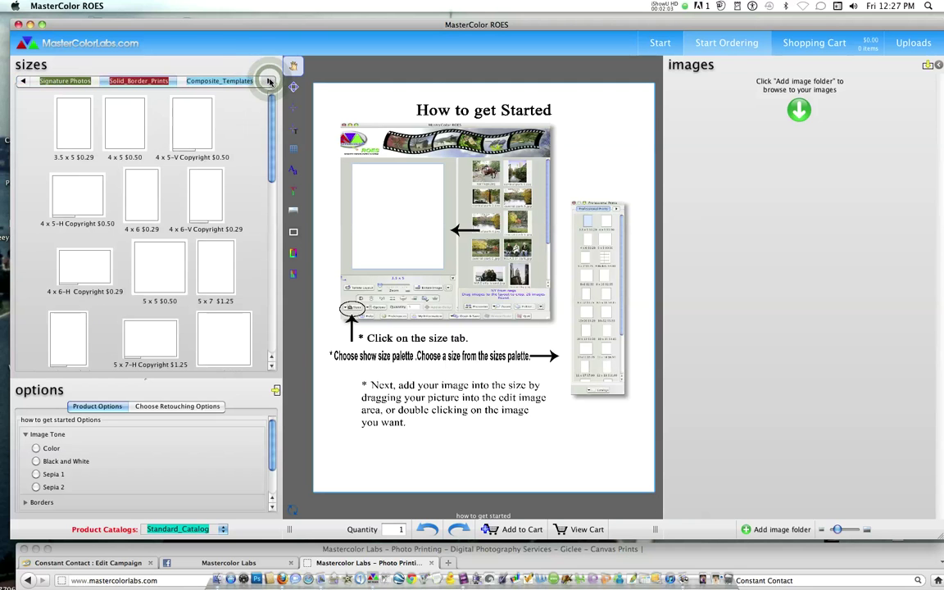
{"action": "left_click", "coordinate": [269, 81]}
{"action": "left_click", "coordinate": [269, 81]}
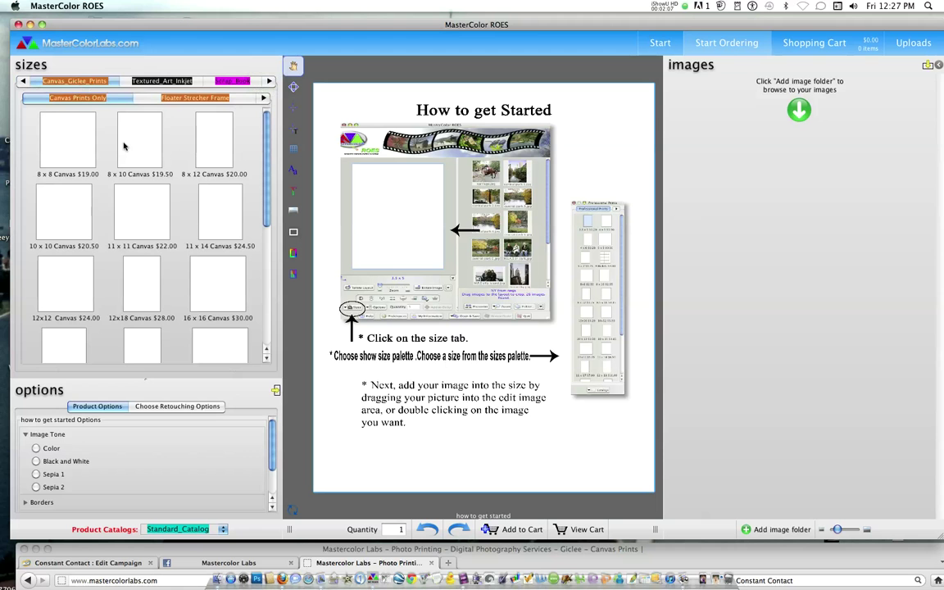
- Step back past Composite_Templates and Greeting Cards to the Standard Sizes catalog
{"action": "left_click", "coordinate": [22, 82]}
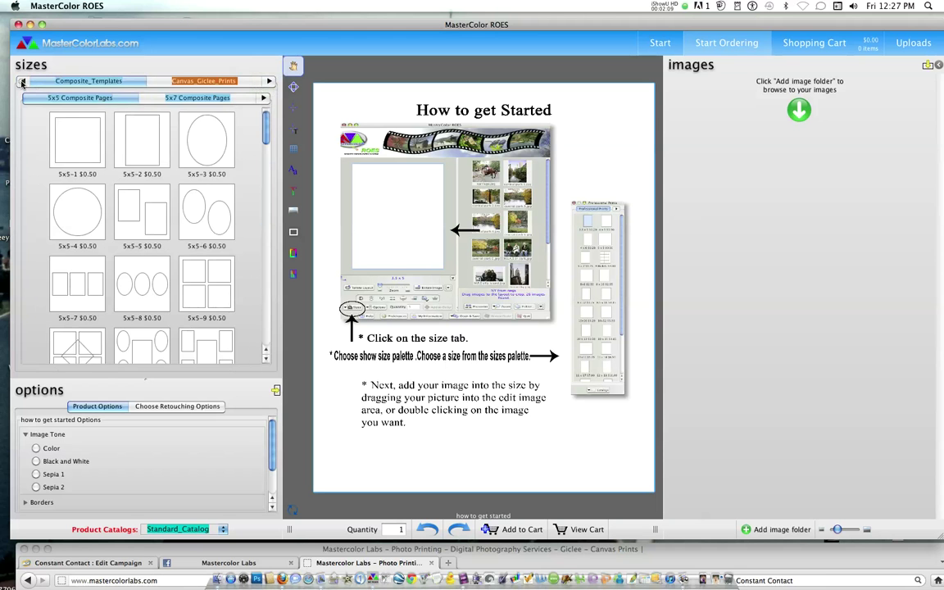
{"action": "left_click", "coordinate": [22, 81]}
{"action": "left_click", "coordinate": [22, 81]}
{"action": "left_click", "coordinate": [22, 81]}
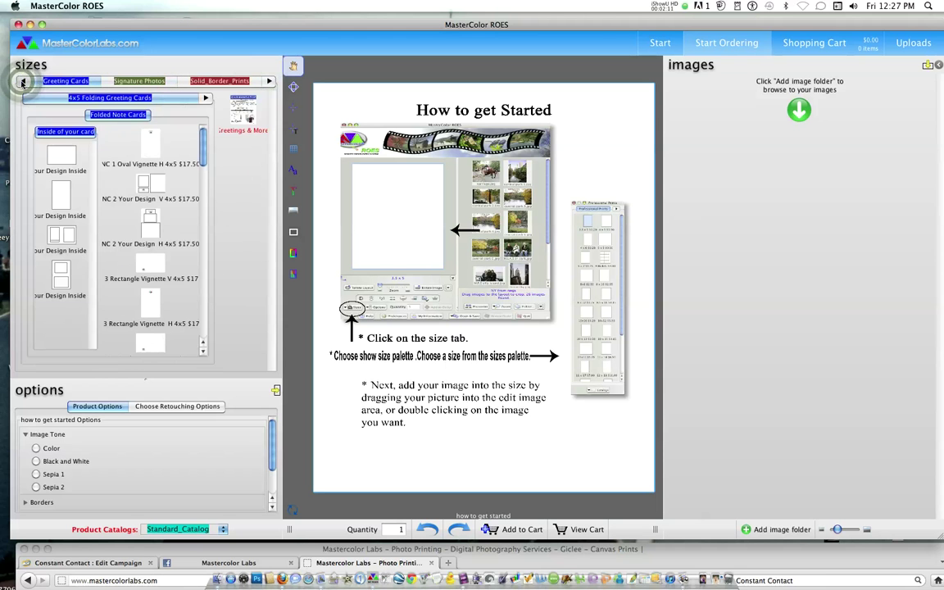
{"action": "left_click", "coordinate": [22, 81]}
{"action": "left_click", "coordinate": [22, 81]}
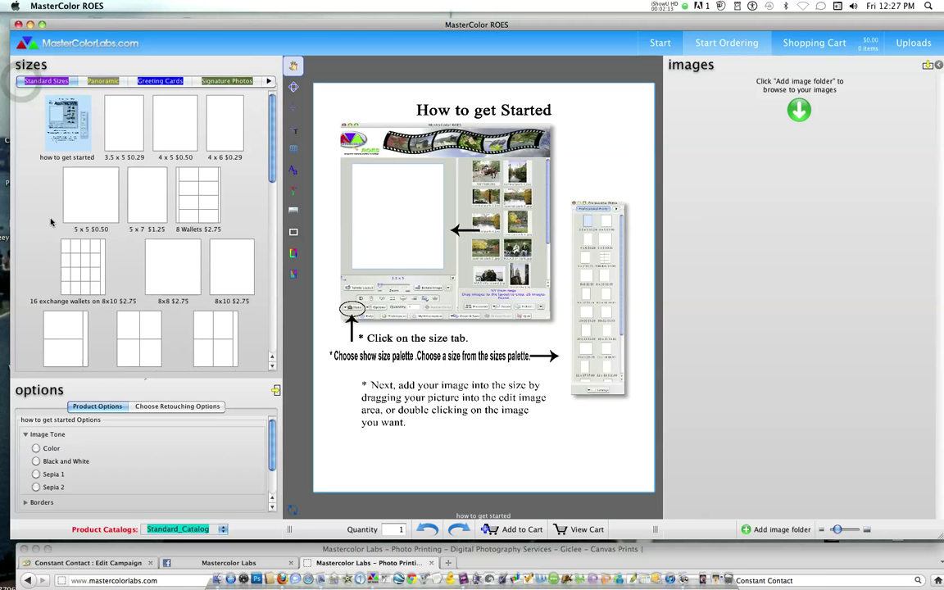
- Start a blank 8x10 print and load the Desktop's April 5 folder of 70 photos
{"action": "left_click", "coordinate": [236, 280]}
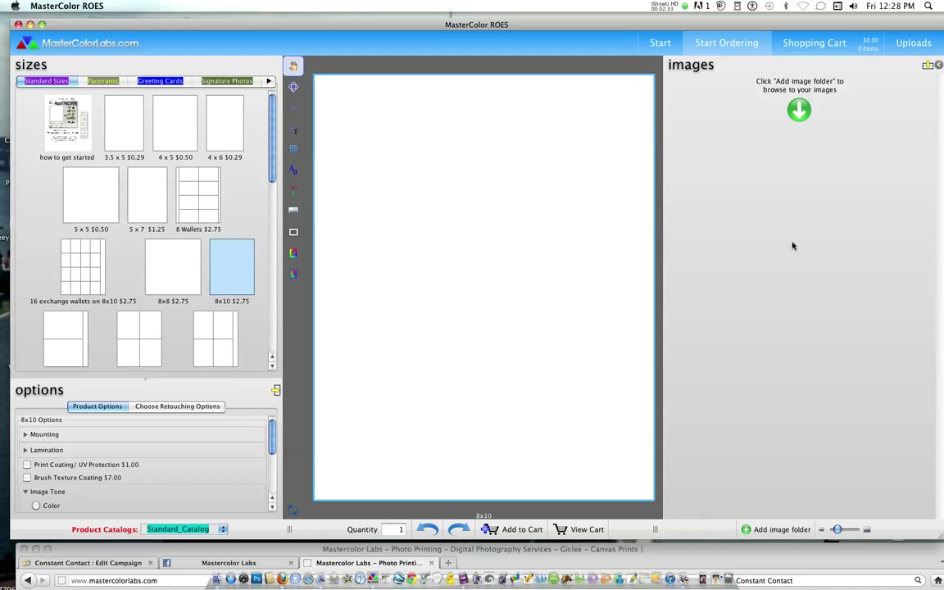
{"action": "left_click", "coordinate": [768, 532]}
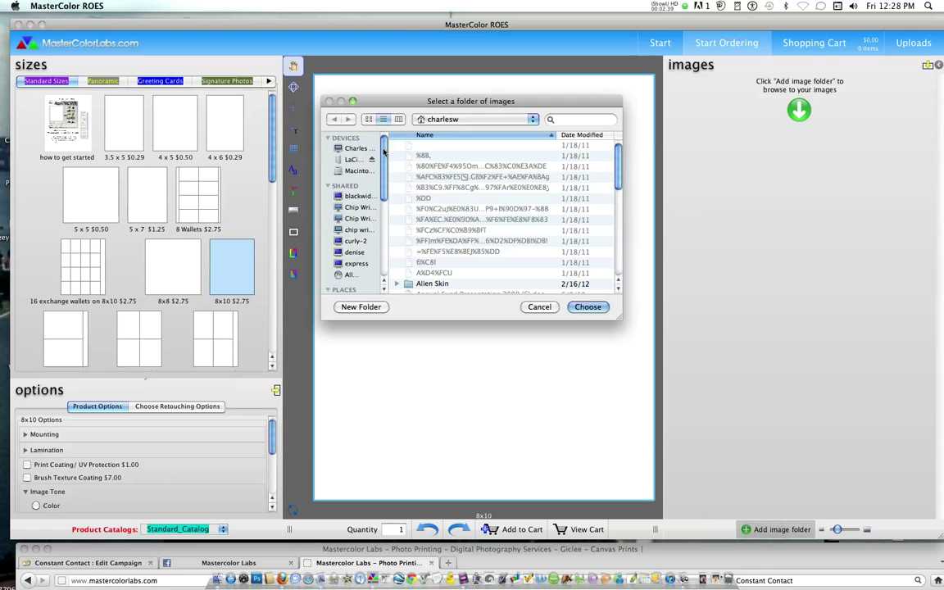
{"action": "left_click_drag", "start_coordinate": [382, 150], "coordinate": [384, 179]}
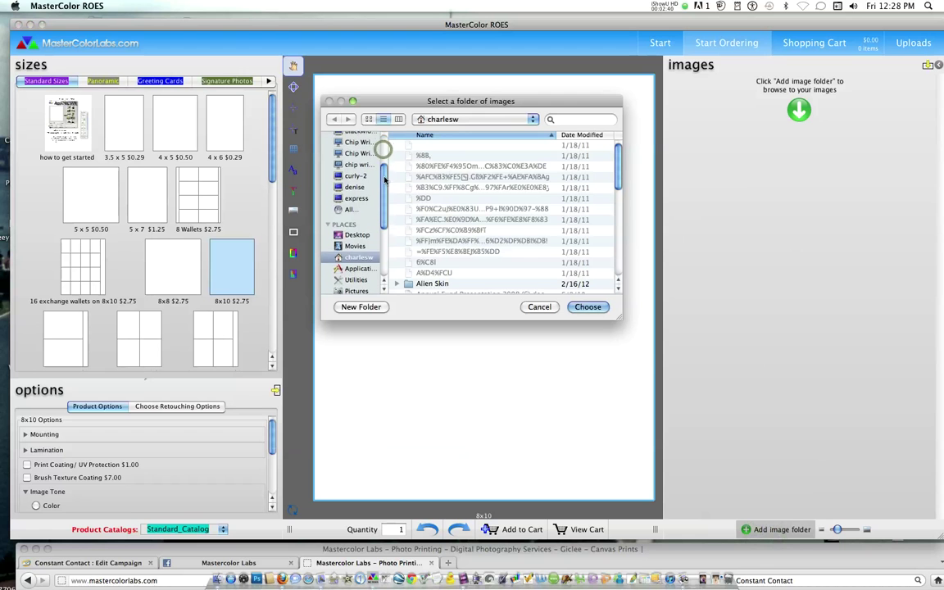
{"action": "left_click", "coordinate": [356, 234]}
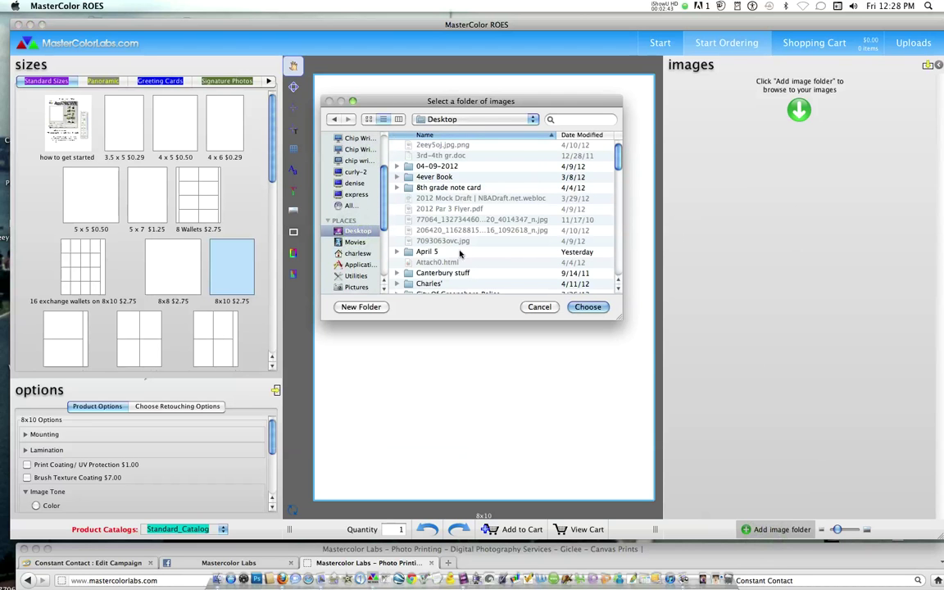
{"action": "left_click", "coordinate": [409, 254]}
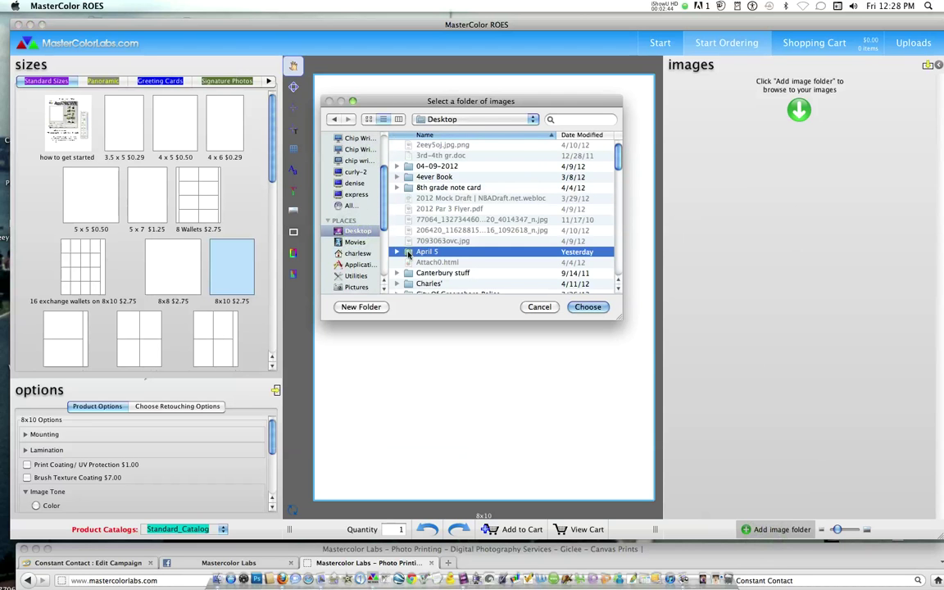
{"action": "left_click", "coordinate": [587, 308]}
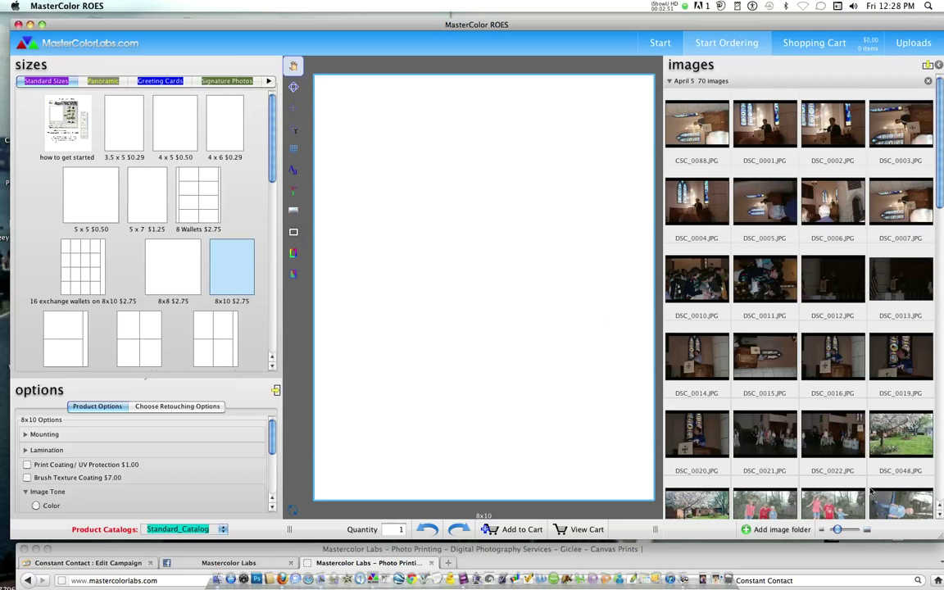
- Enlarge the thumbnails and drop CSC_0088.JPG onto the blank 8x10 page
{"action": "left_click_drag", "start_coordinate": [838, 530], "coordinate": [851, 531]}
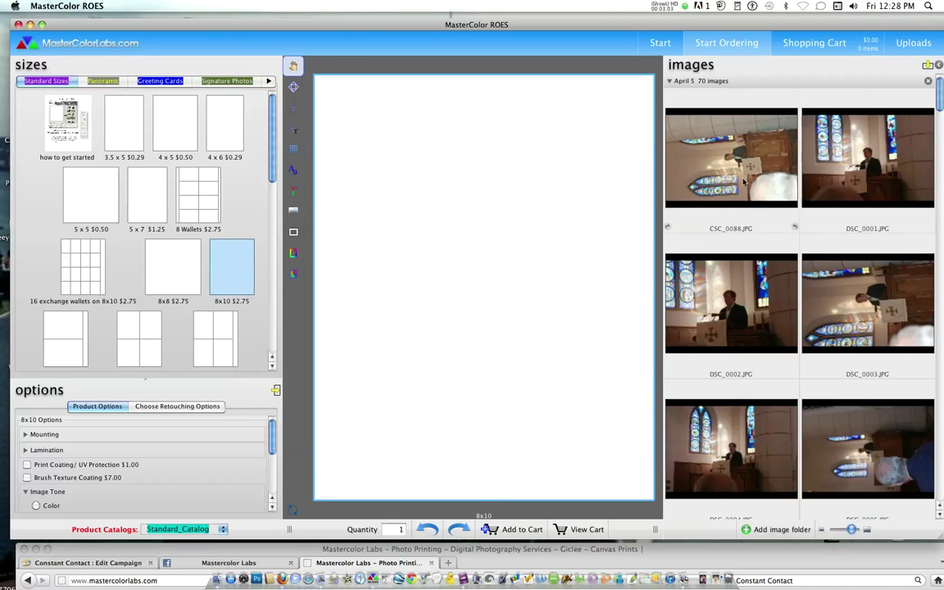
{"action": "left_click_drag", "start_coordinate": [670, 156], "coordinate": [542, 188]}
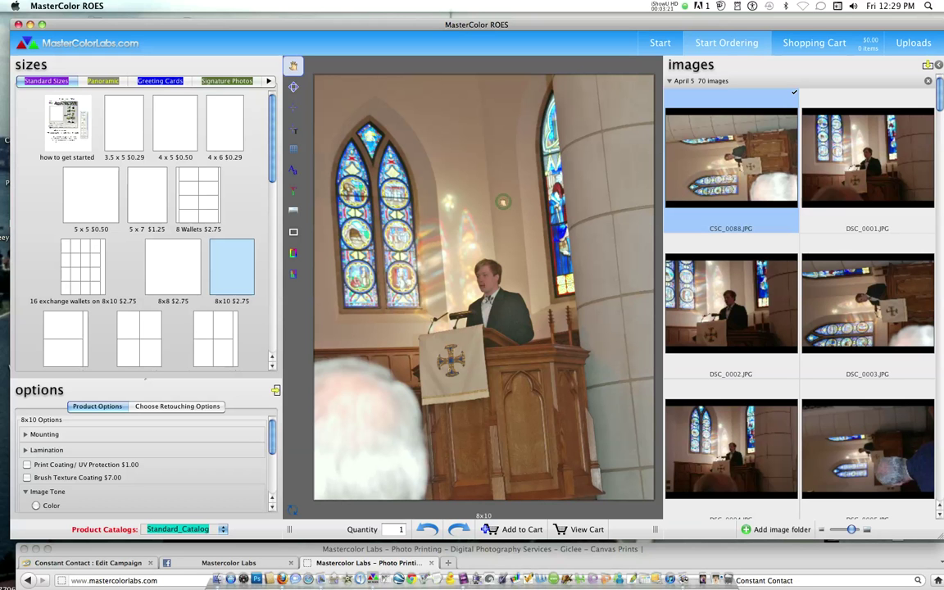
{"action": "mouse_move", "coordinate": [518, 508]}
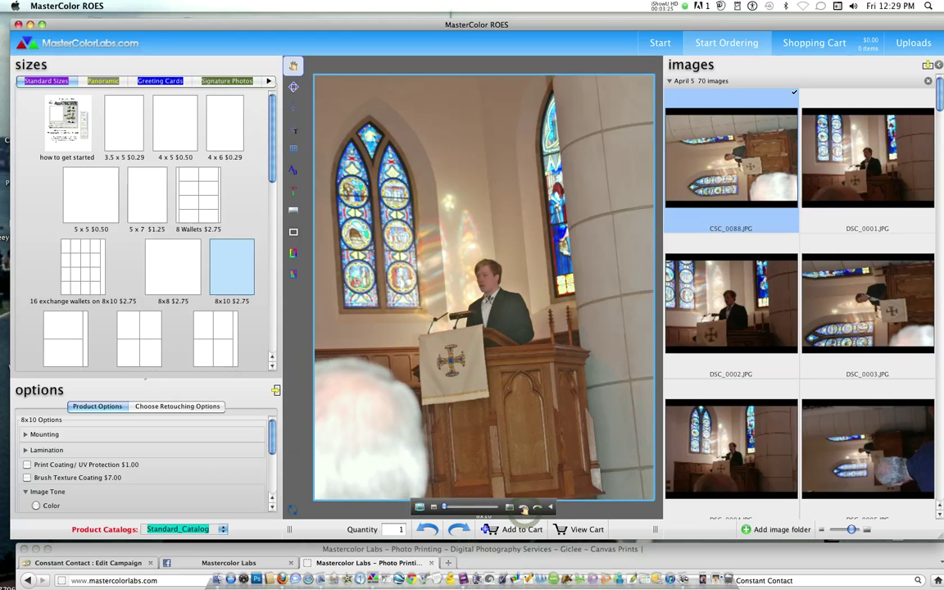
- Rotate the photo through four quarter turns, ending back upright
{"action": "left_click", "coordinate": [523, 509]}
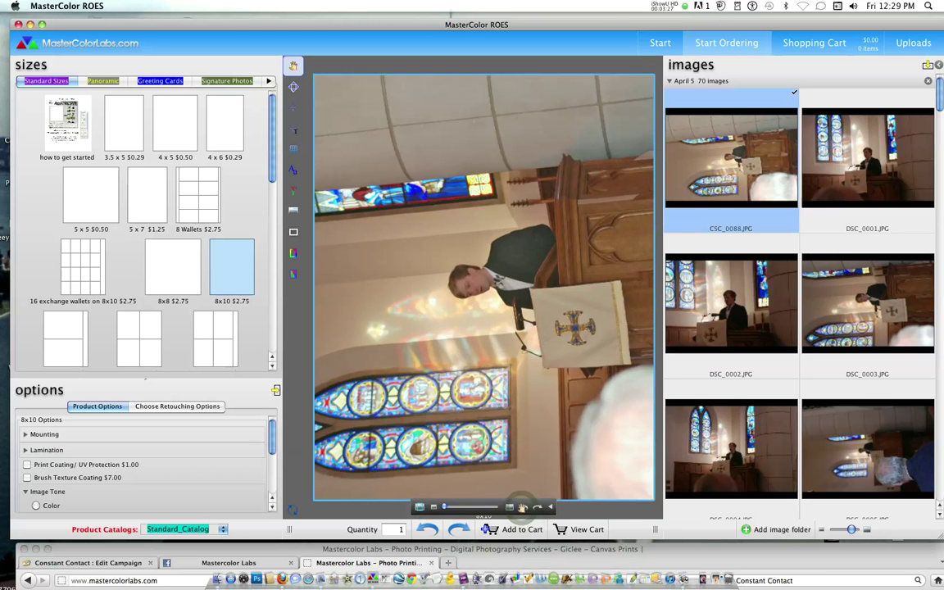
{"action": "left_click", "coordinate": [522, 508]}
{"action": "left_click", "coordinate": [522, 508]}
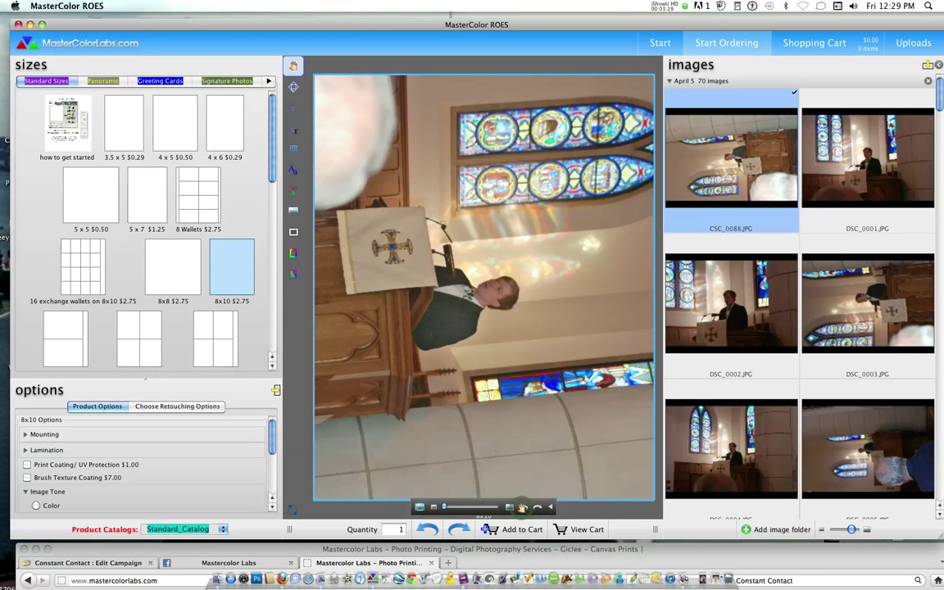
{"action": "left_click", "coordinate": [523, 509]}
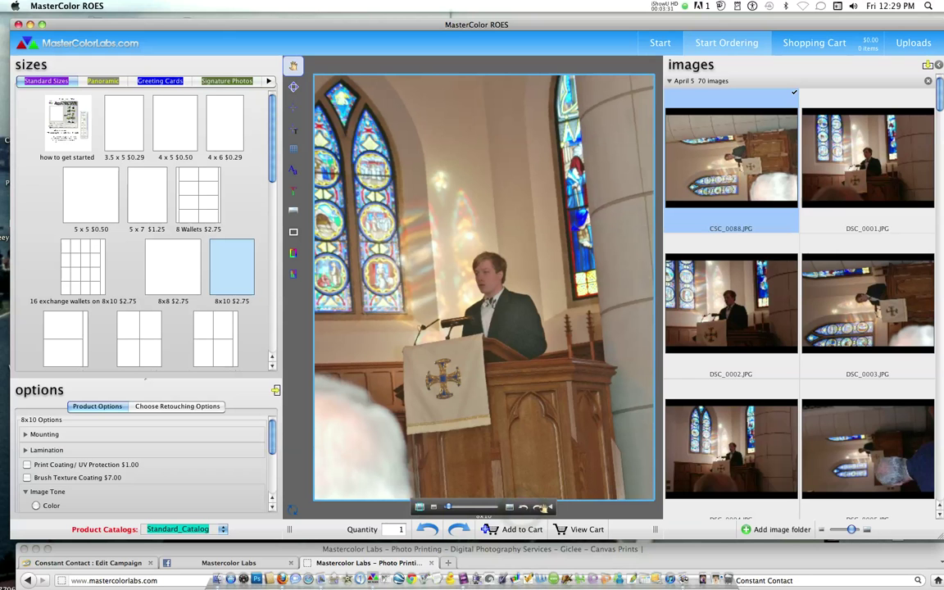
- Straighten the photo's tilt and move it higher within the 8x10 crop
{"action": "left_click", "coordinate": [551, 508]}
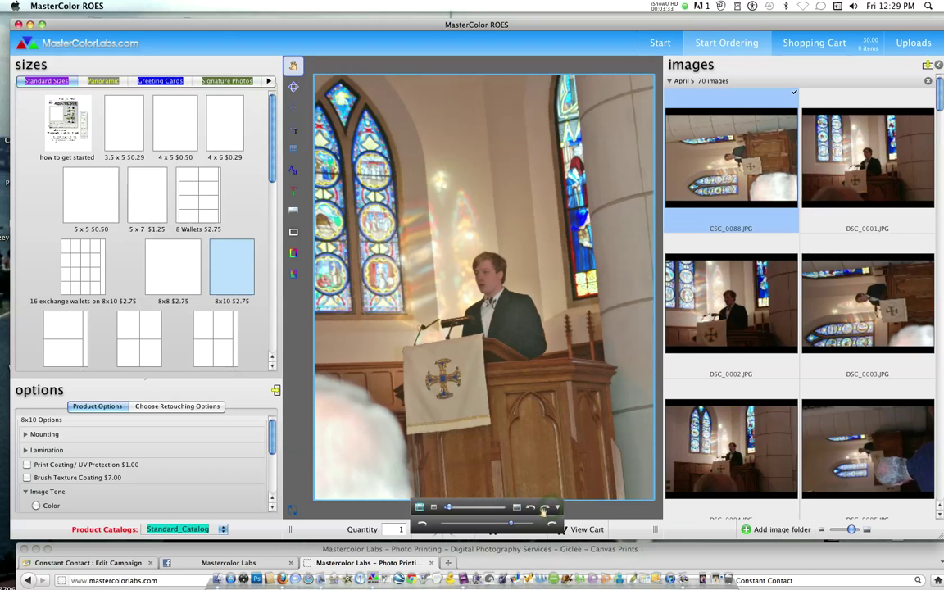
{"action": "mouse_move", "coordinate": [511, 524]}
{"action": "left_mouse_down"}
{"action": "mouse_move", "coordinate": [498, 523]}
{"action": "mouse_move", "coordinate": [511, 523]}
{"action": "left_mouse_up"}
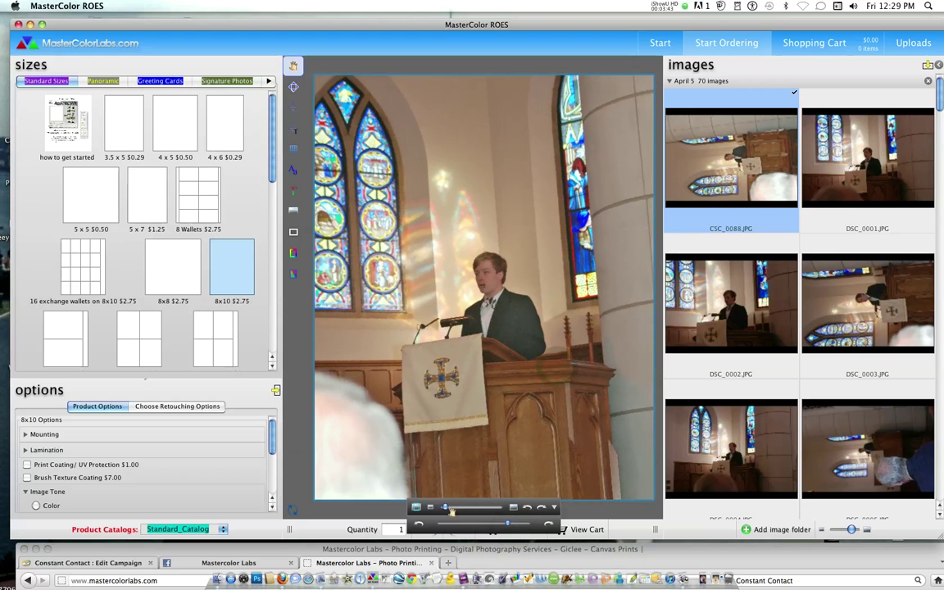
{"action": "left_click_drag", "start_coordinate": [452, 507], "coordinate": [451, 507]}
{"action": "left_click_drag", "start_coordinate": [491, 414], "coordinate": [518, 398]}
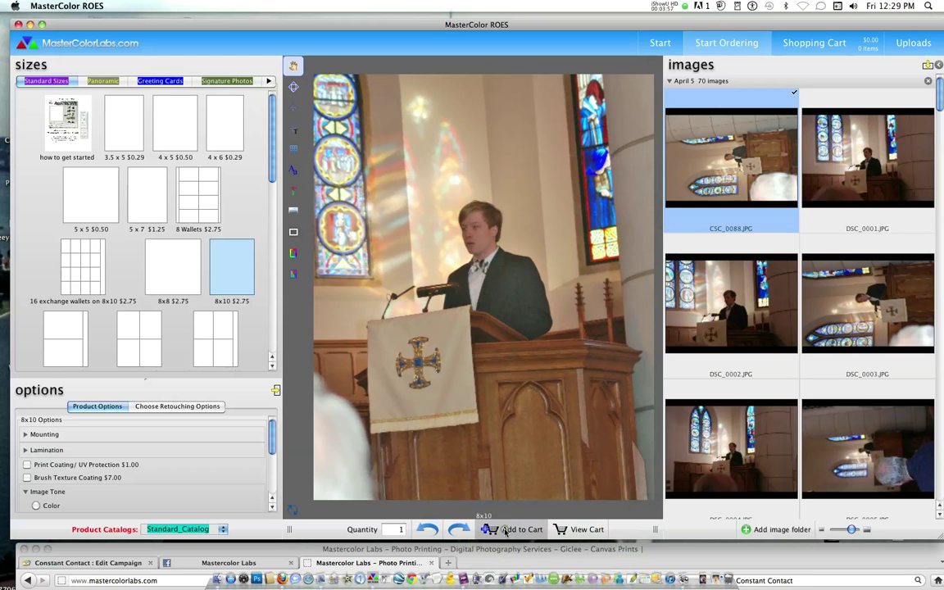
- Add the 8x10 print to the cart and make the photo black and white
{"action": "left_click", "coordinate": [506, 531]}
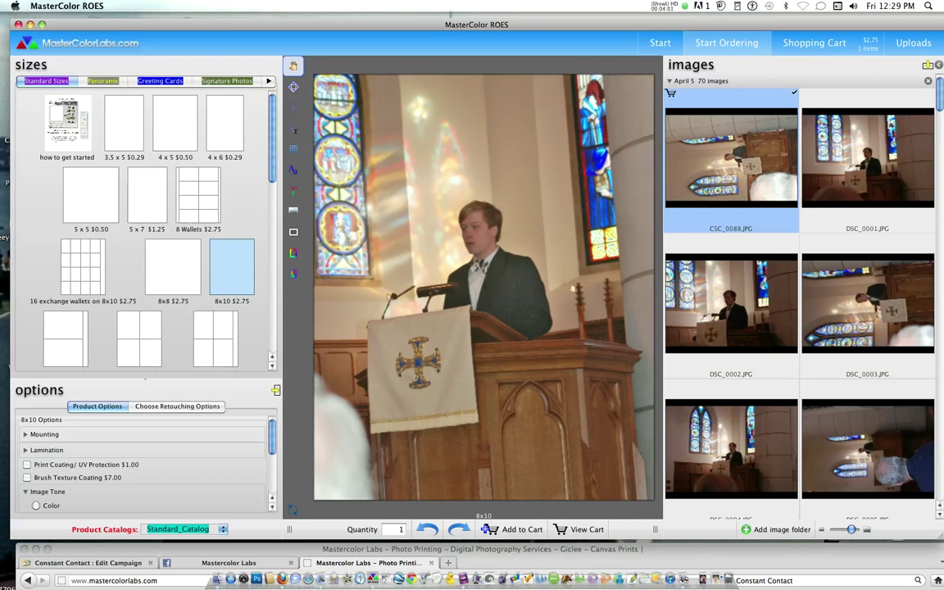
{"action": "left_click_drag", "start_coordinate": [272, 431], "coordinate": [273, 453]}
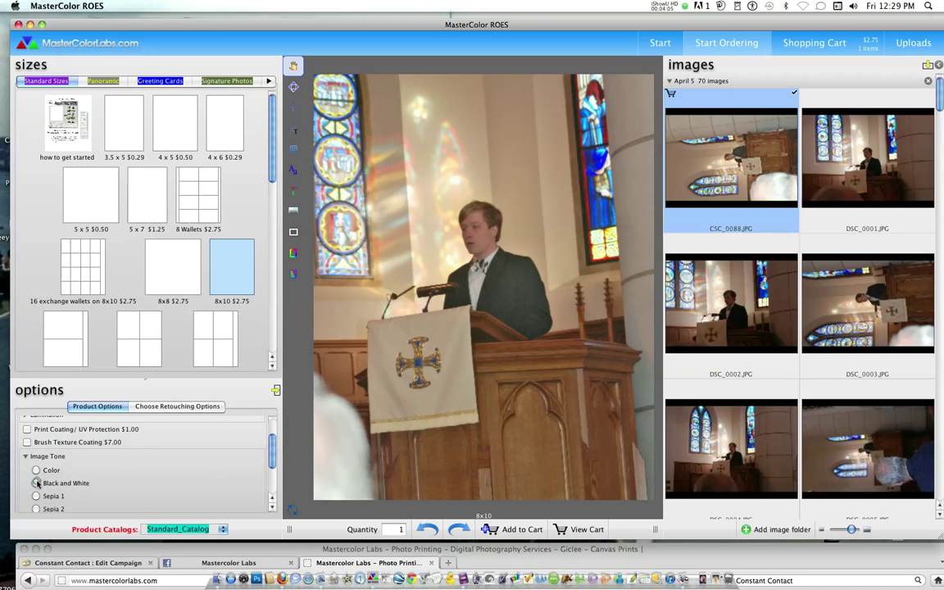
{"action": "left_click", "coordinate": [37, 484]}
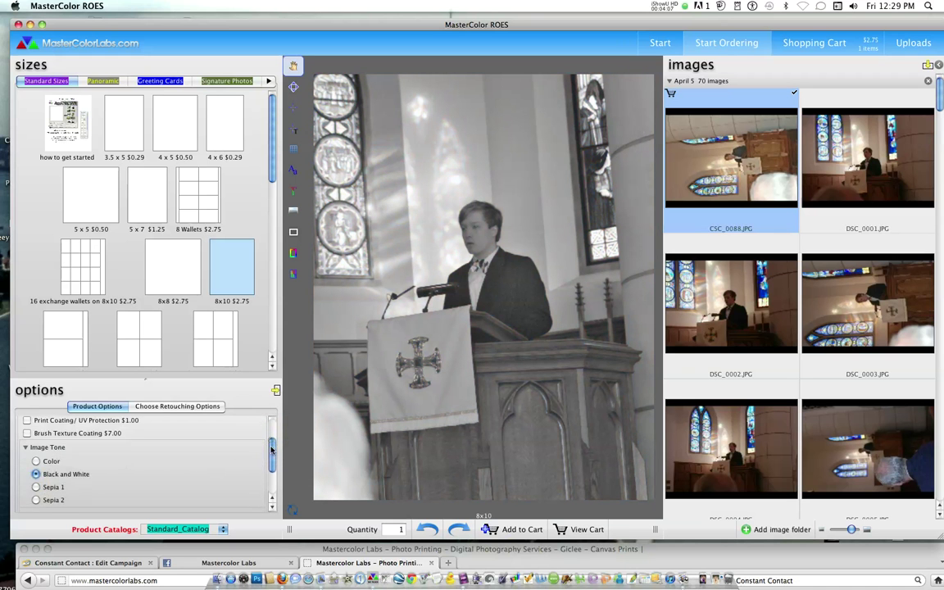
- Try the Sloppy 3 grunge border, then remove the border again
{"action": "left_click_drag", "start_coordinate": [271, 440], "coordinate": [268, 463]}
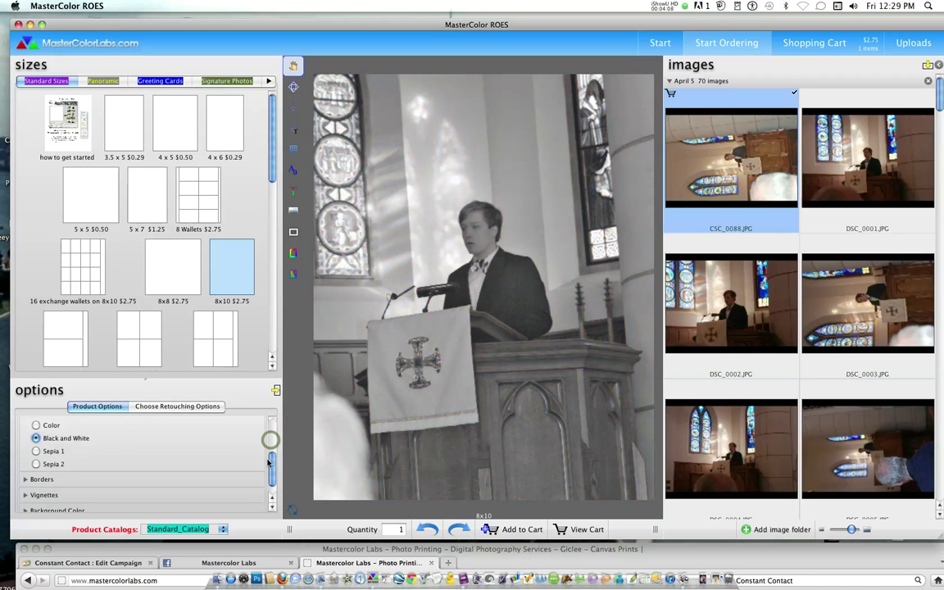
{"action": "left_click", "coordinate": [25, 472]}
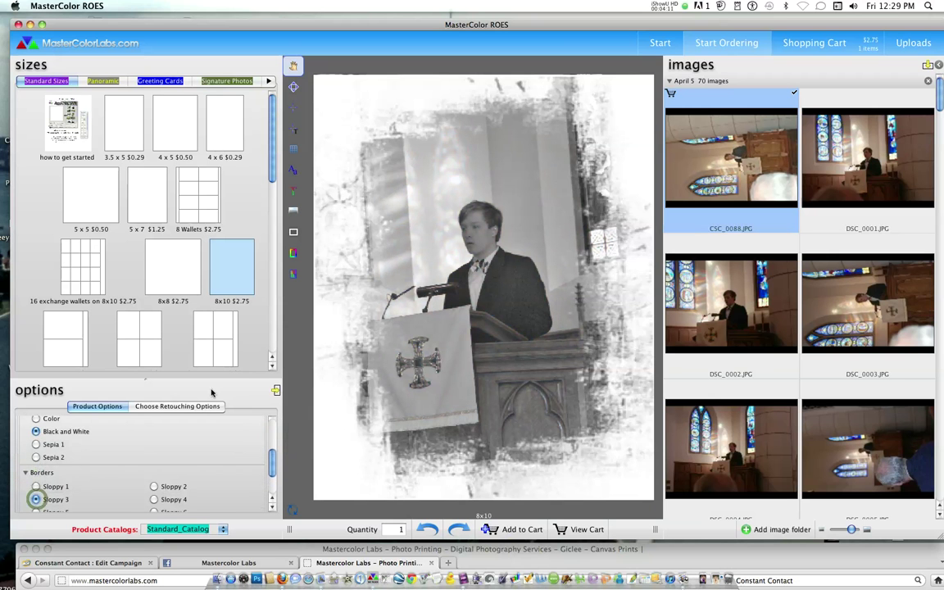
{"action": "left_click", "coordinate": [35, 500]}
{"action": "left_click_drag", "start_coordinate": [268, 457], "coordinate": [269, 482]}
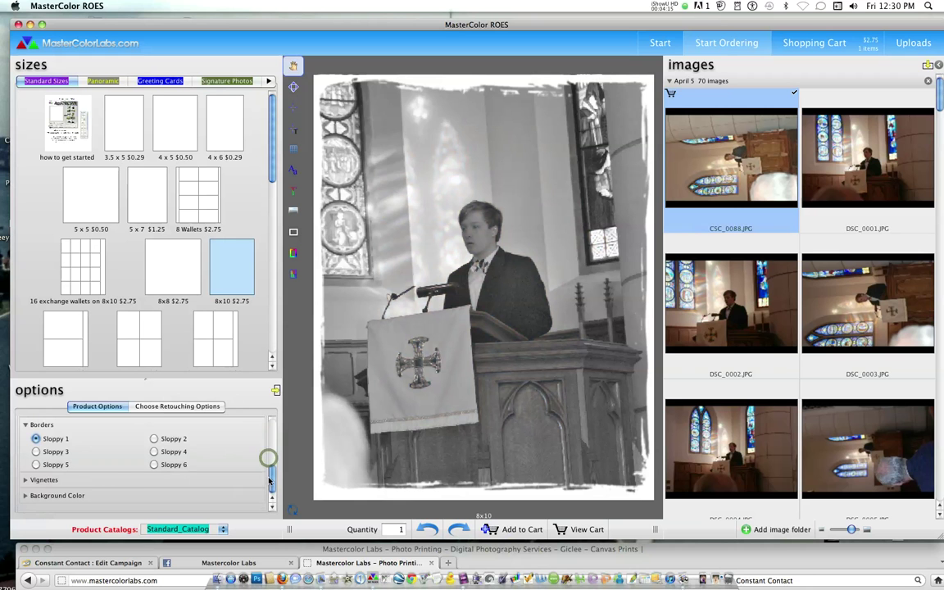
{"action": "left_click", "coordinate": [25, 480]}
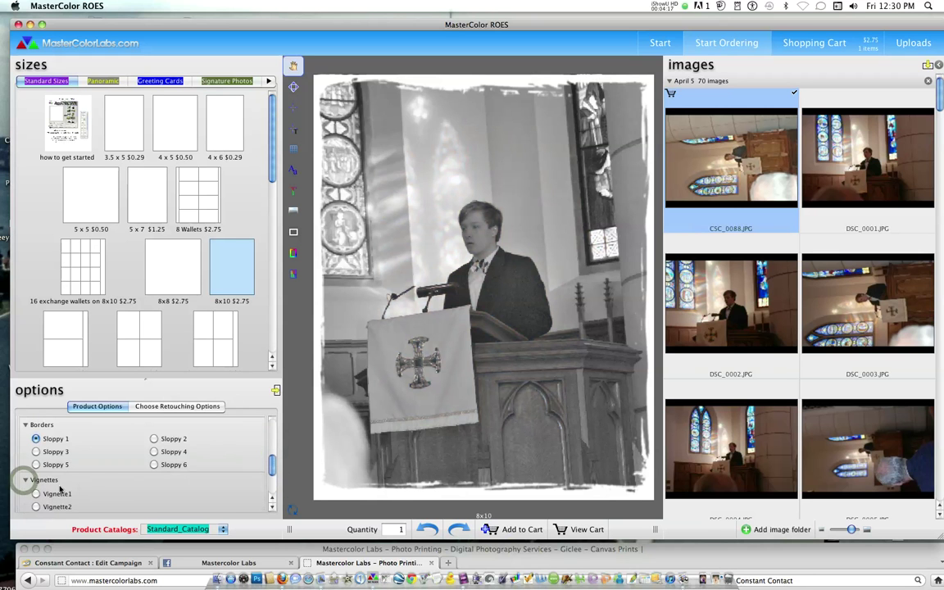
{"action": "left_click", "coordinate": [37, 441]}
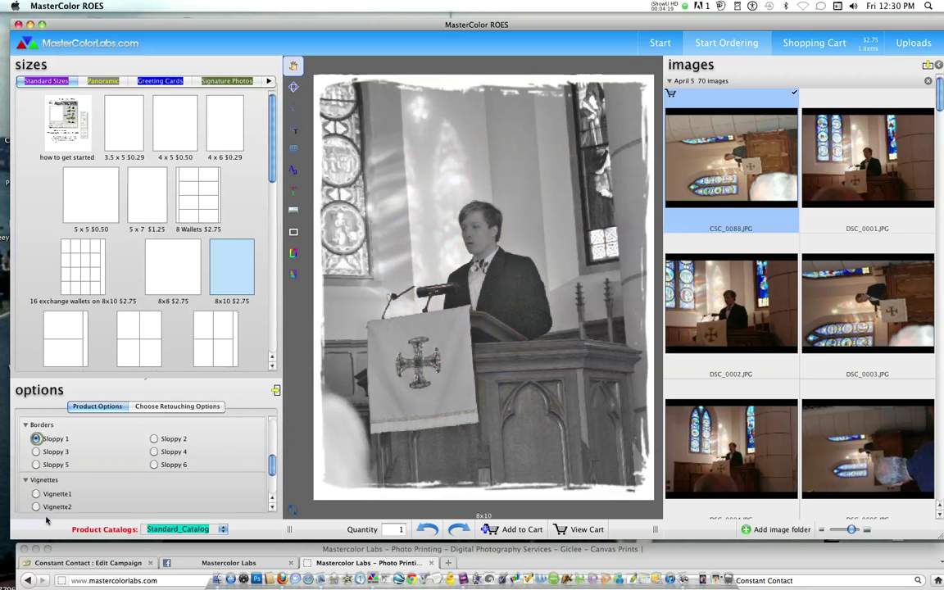
- Apply the Vignette2 fade with a black background colour
{"action": "left_click", "coordinate": [36, 494]}
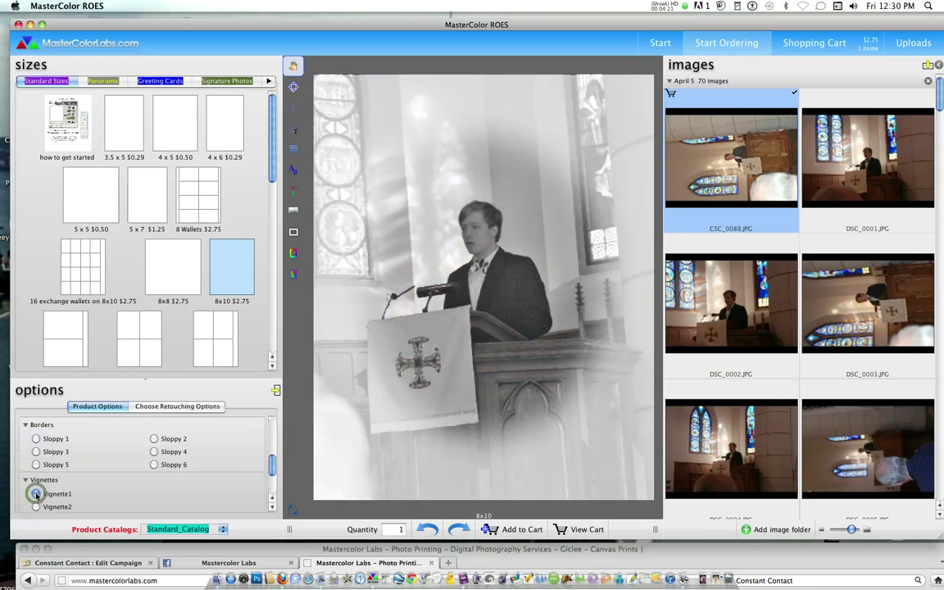
{"action": "left_click", "coordinate": [36, 506]}
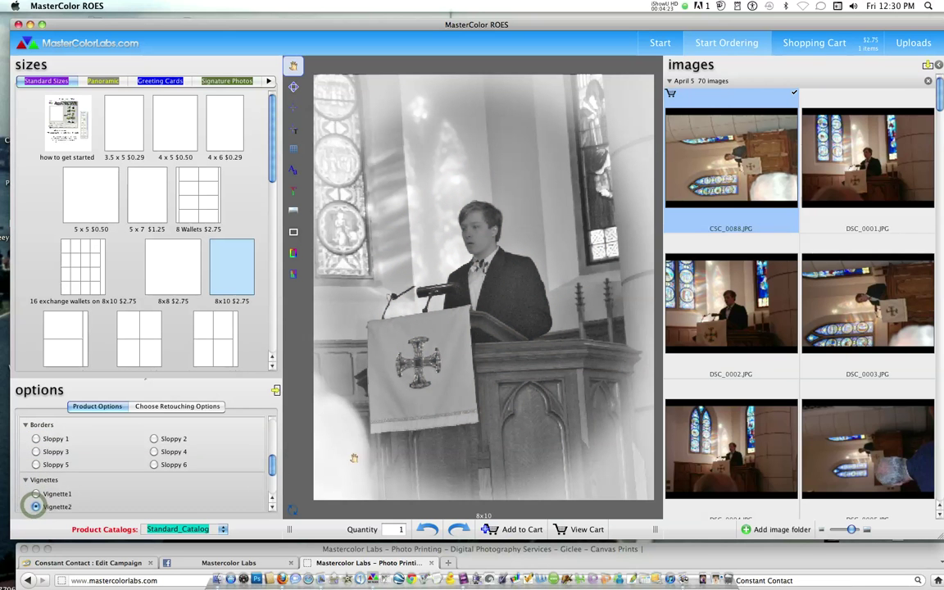
{"action": "left_click_drag", "start_coordinate": [273, 462], "coordinate": [272, 486]}
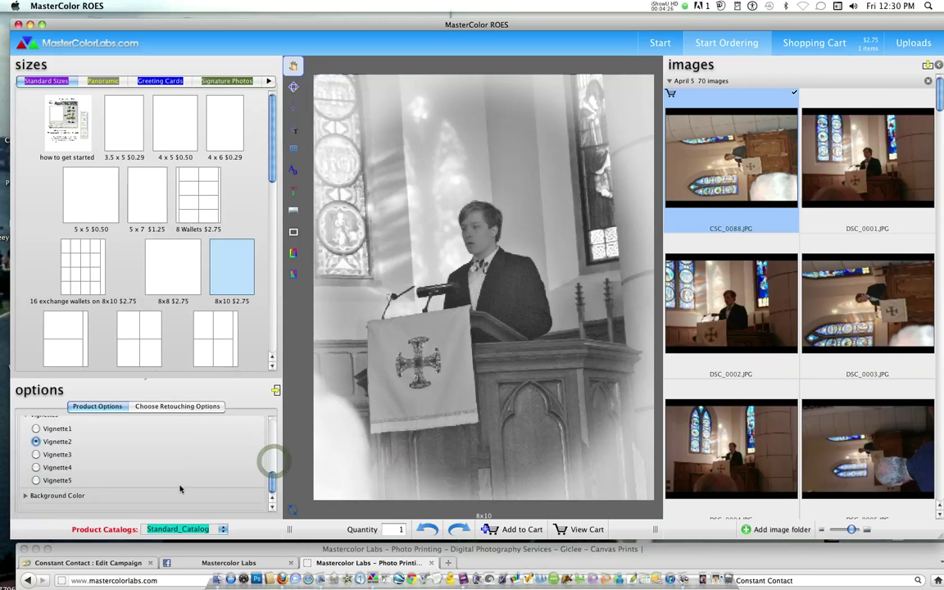
{"action": "left_click", "coordinate": [27, 496]}
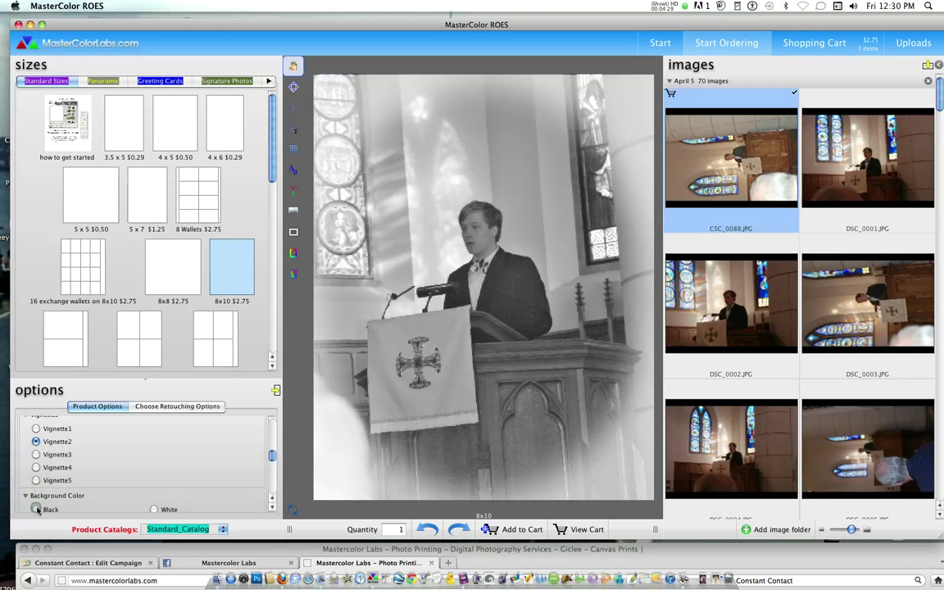
{"action": "left_click", "coordinate": [35, 509]}
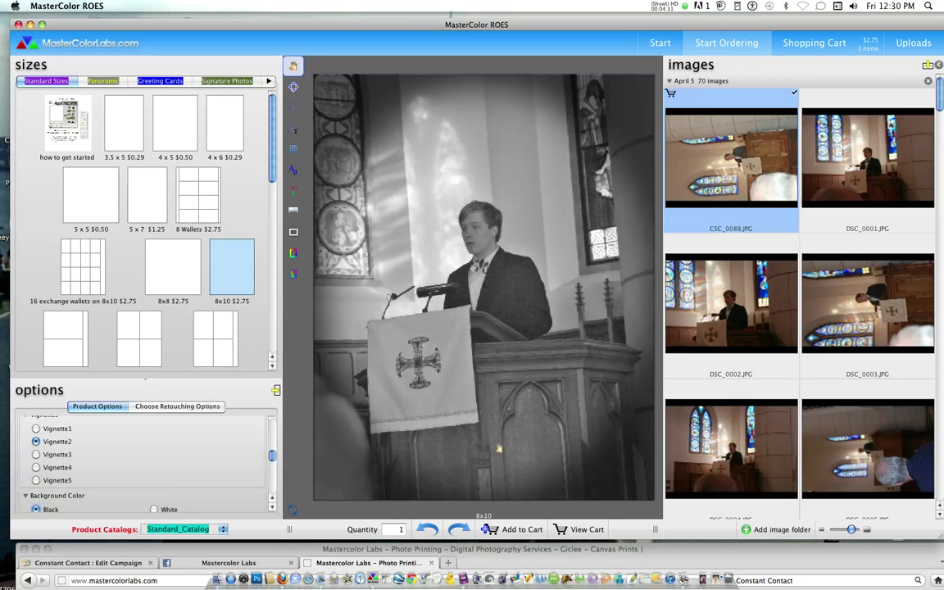
- Return the photo to Color tone and add it as a second cart item
{"action": "left_click_drag", "start_coordinate": [274, 455], "coordinate": [271, 435]}
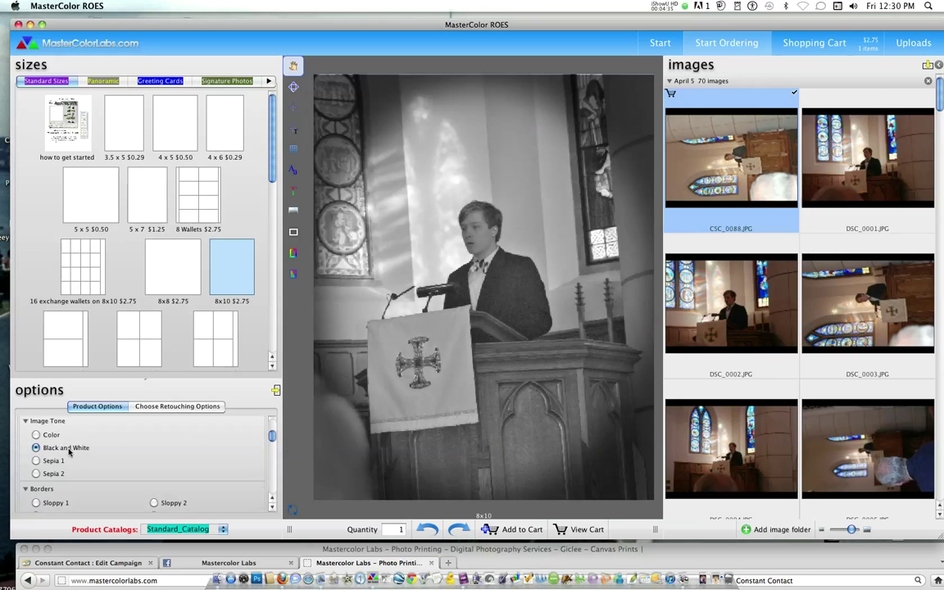
{"action": "left_click", "coordinate": [36, 435]}
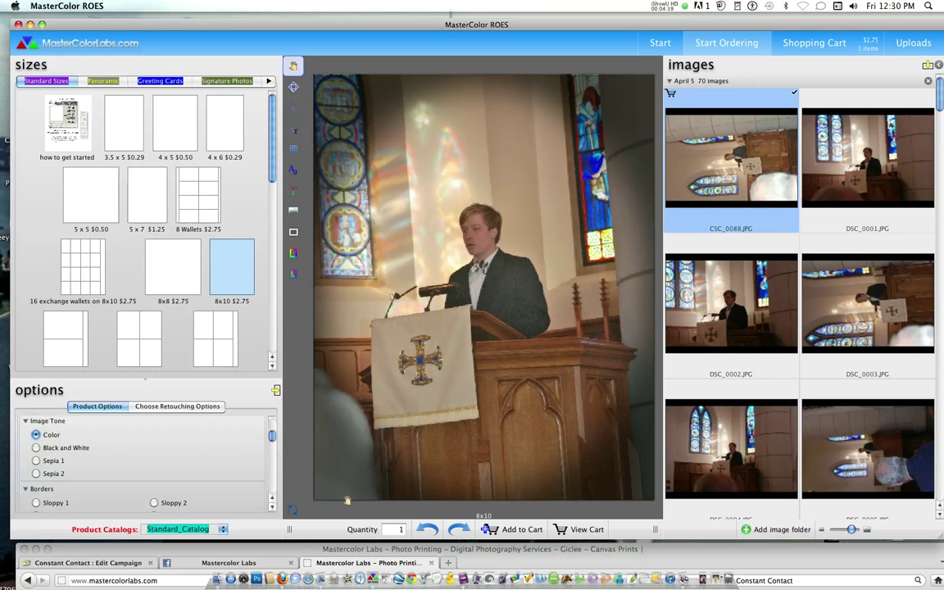
{"action": "left_click", "coordinate": [518, 530]}
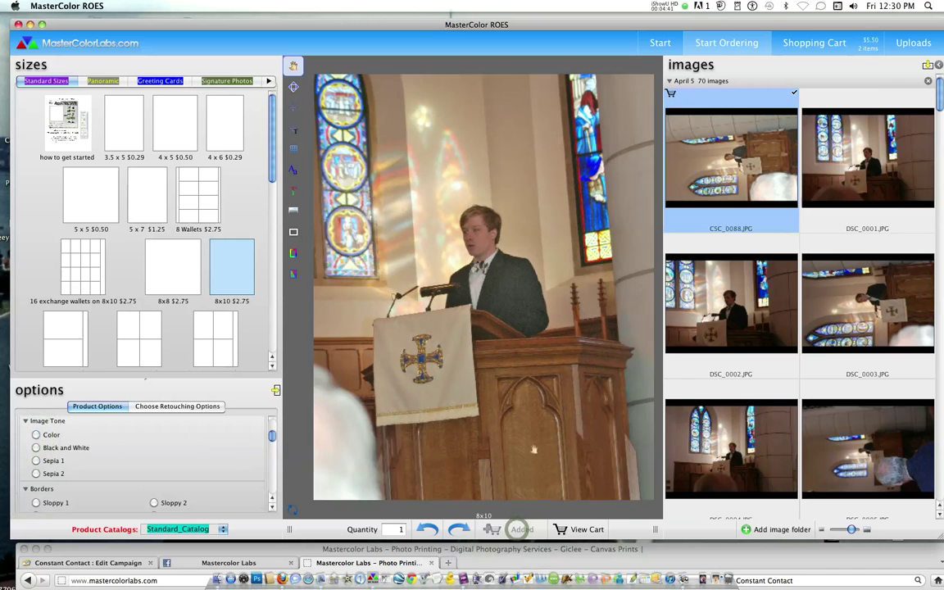
- Open the shopping cart showing both 8x10 CSC_0088.JPG prints at $2.75 each
{"action": "left_click", "coordinate": [587, 530]}
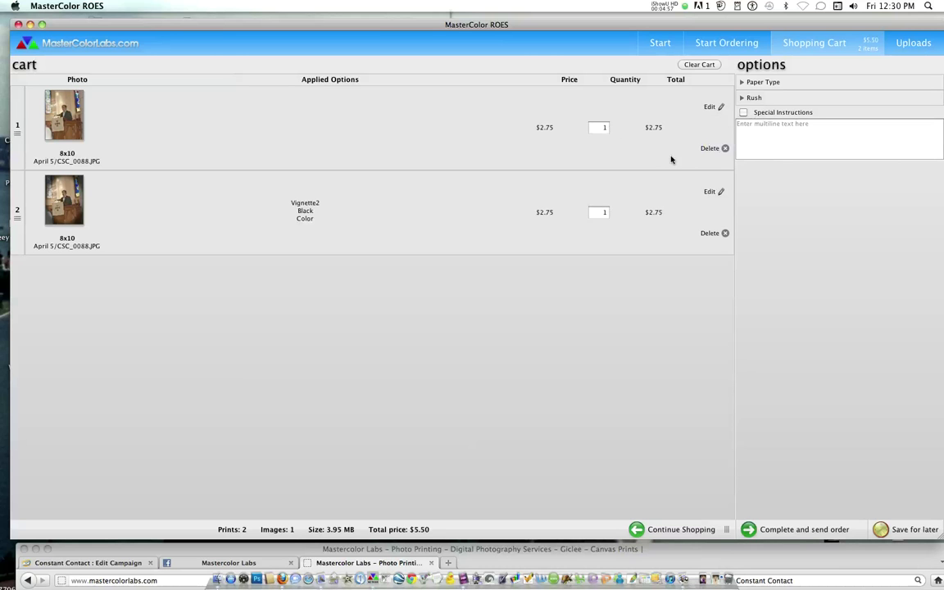
{"action": "left_click", "coordinate": [780, 531]}
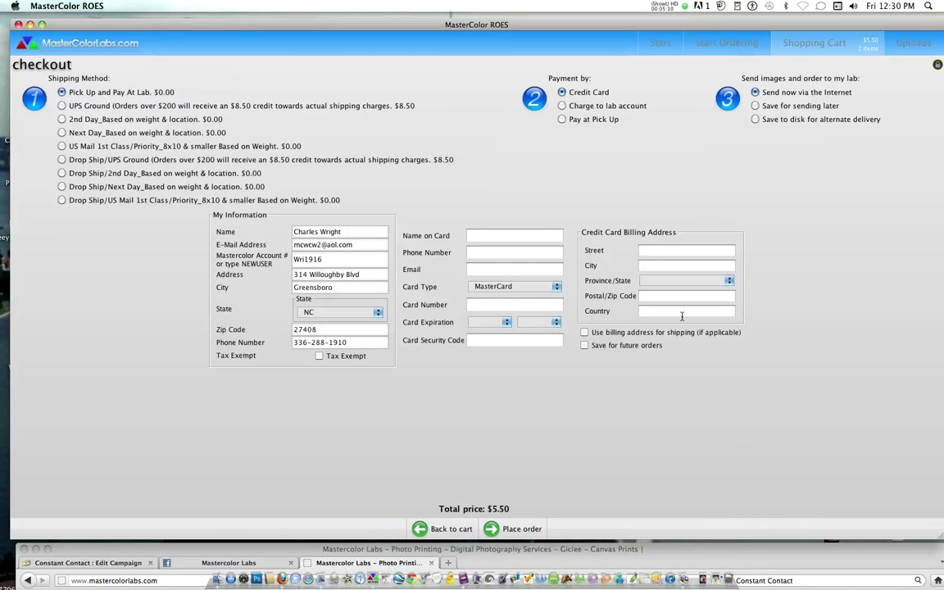
{"action": "left_click", "coordinate": [440, 529]}
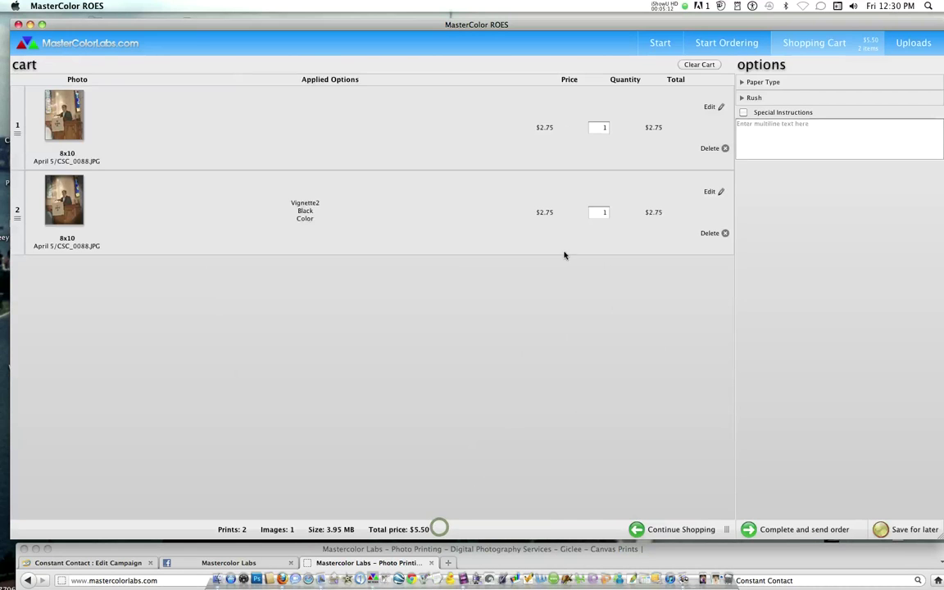